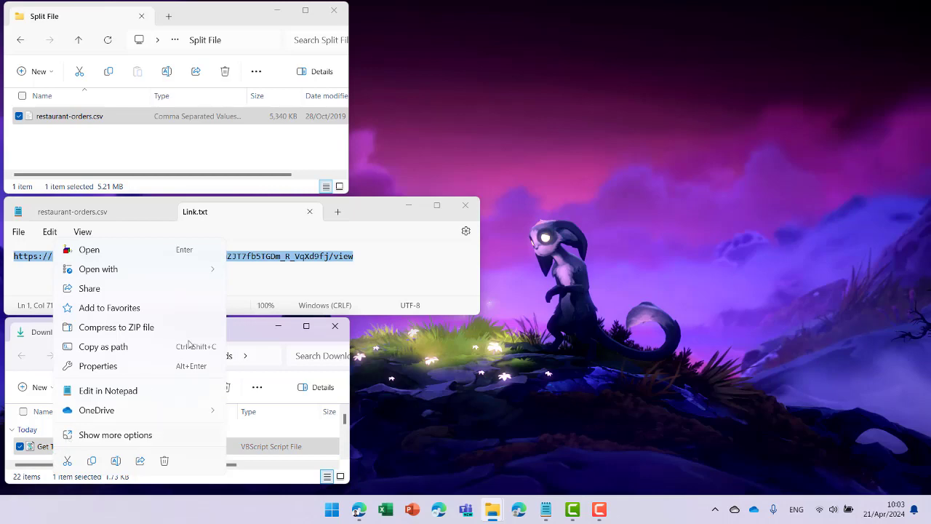
- Open Get Top Records.vbs from Downloads in Notepad, accepting the security warning, and maximize the window
mouse_move(201, 269)
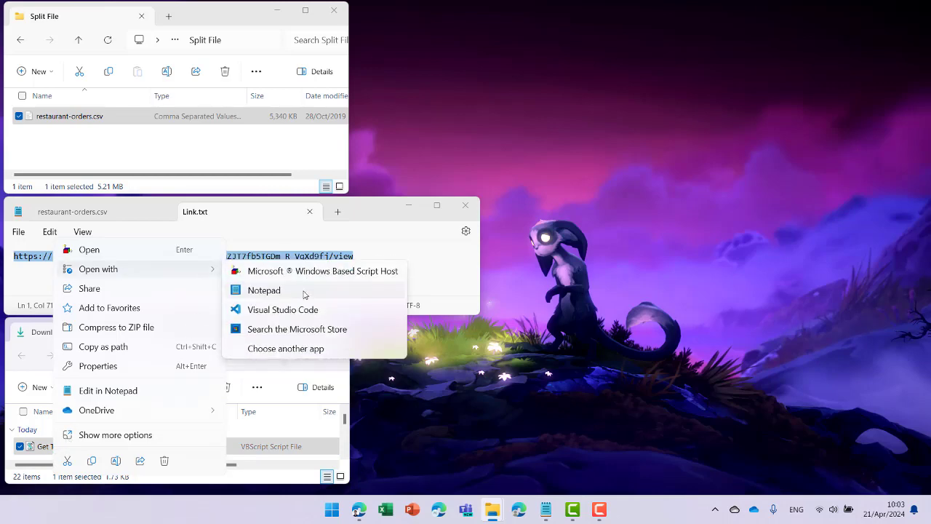
click(305, 291)
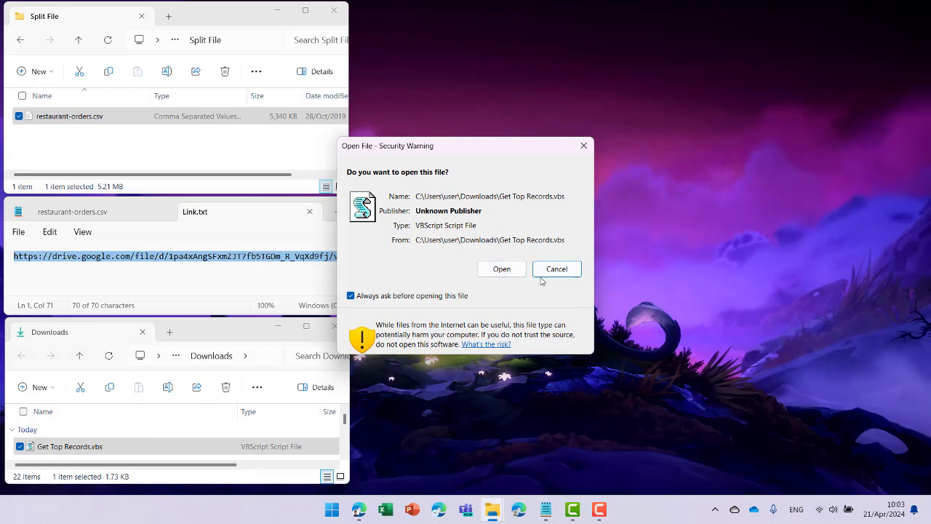
click(502, 269)
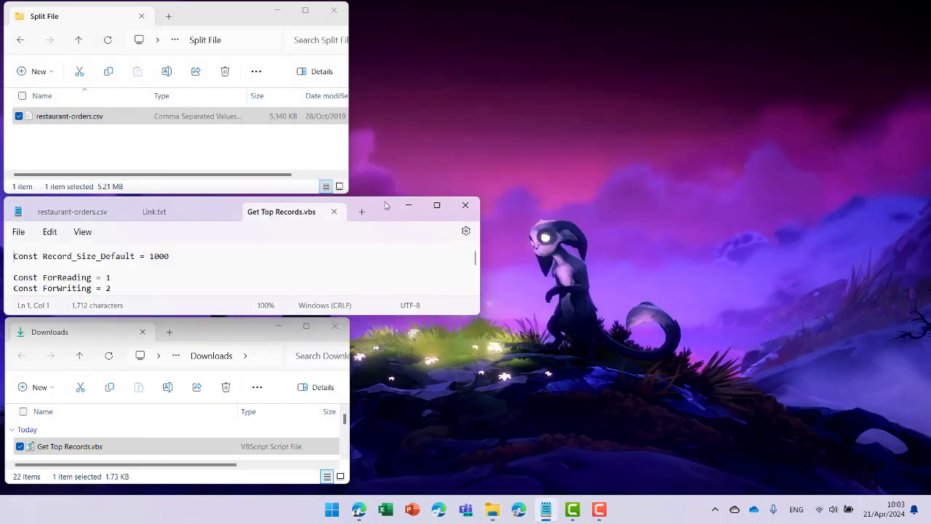
click(437, 205)
click(216, 133)
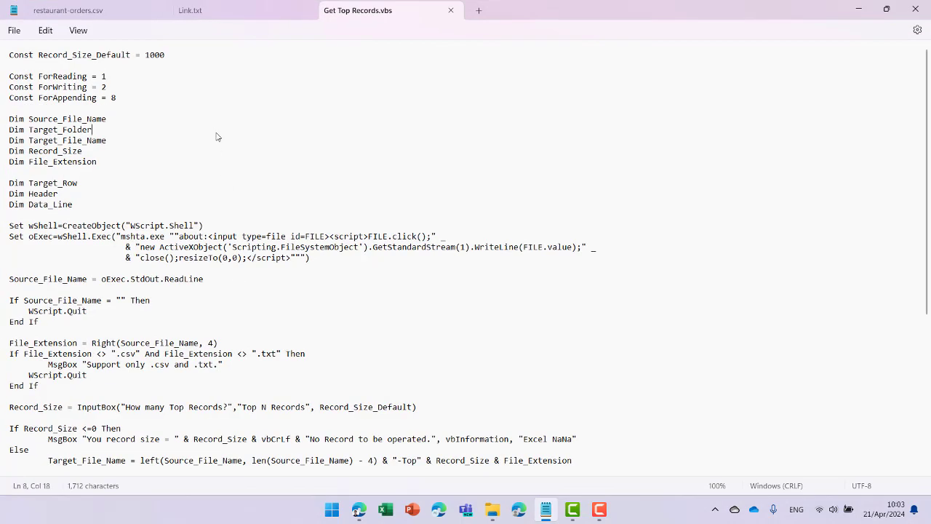
- Read through the Get Top Records.vbs code from beginning to end, close the script, and minimize Notepad
scroll(214, 190, down, 8)
scroll(425, 333, up, 8)
click(279, 99)
key(ctrl+End)
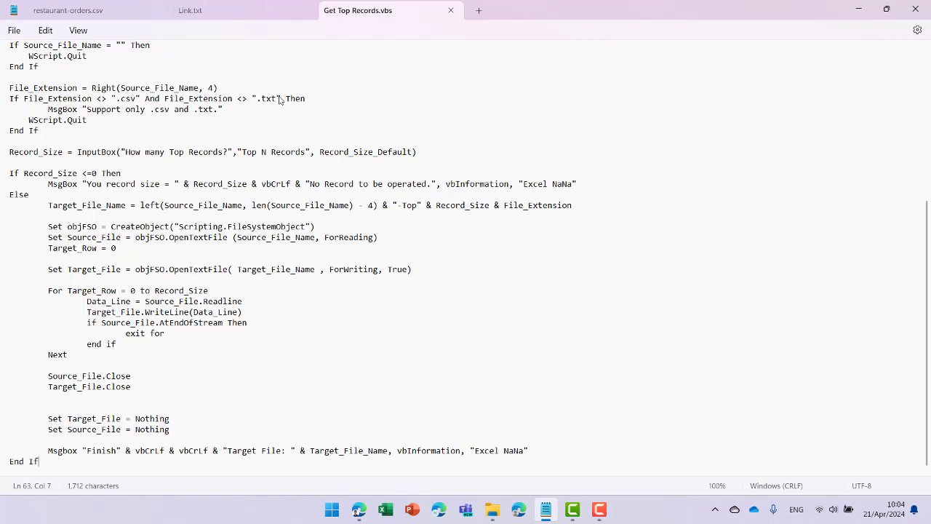
key(ctrl+Home)
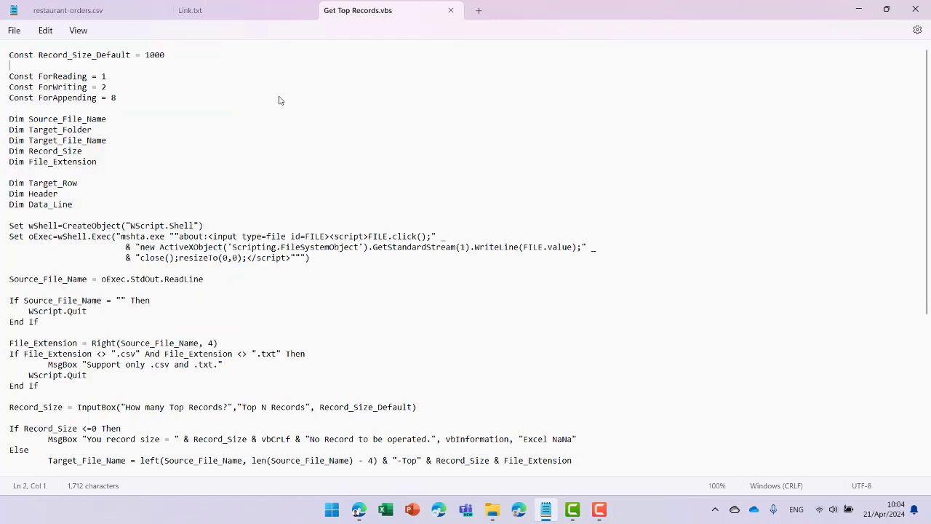
key(Down)
key(Down)
key(Down)
key(Down)
key(Down)
key(Down)
key(Down)
key(Down)
key(Down)
key(Down)
key(Down)
key(Down)
key(Down)
key(Down)
key(Down)
key(Down)
key(Down)
key(Down)
key(Down)
key(Down)
key(ctrl+End)
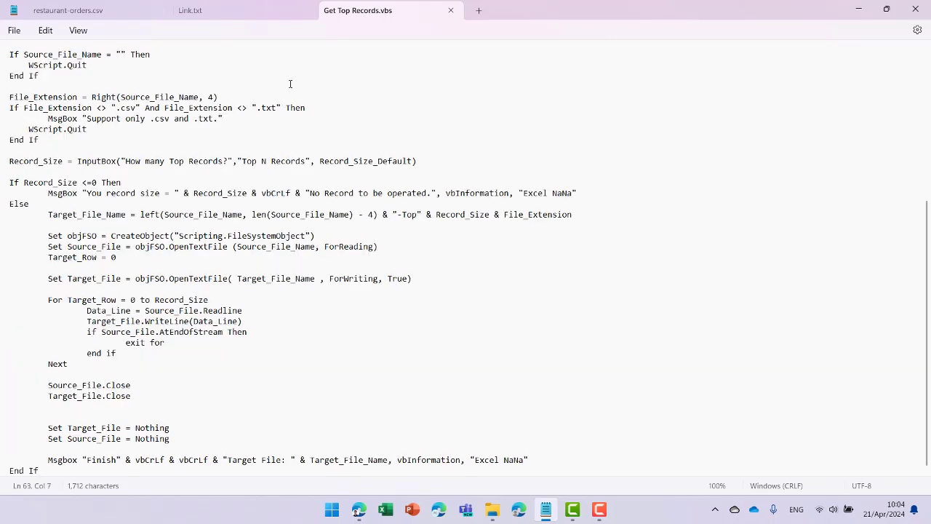
scroll(432, 147, up, 8)
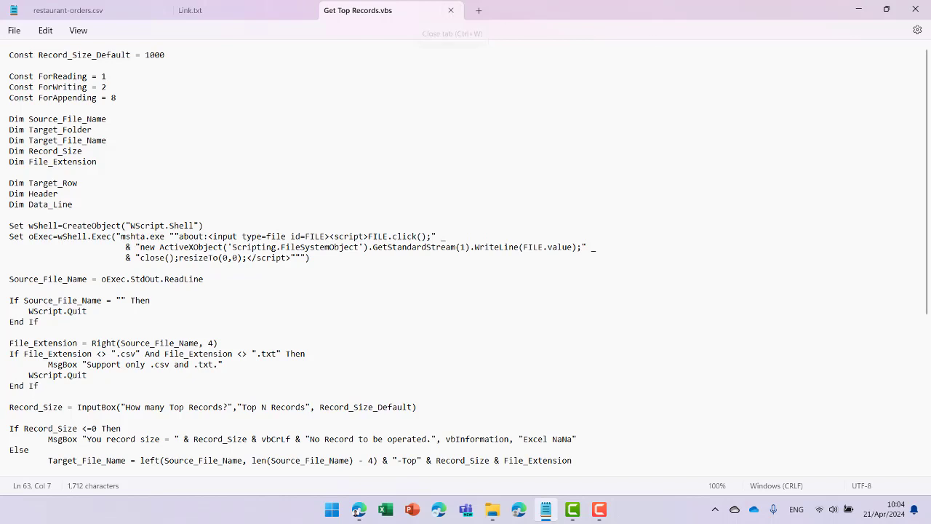
click(453, 10)
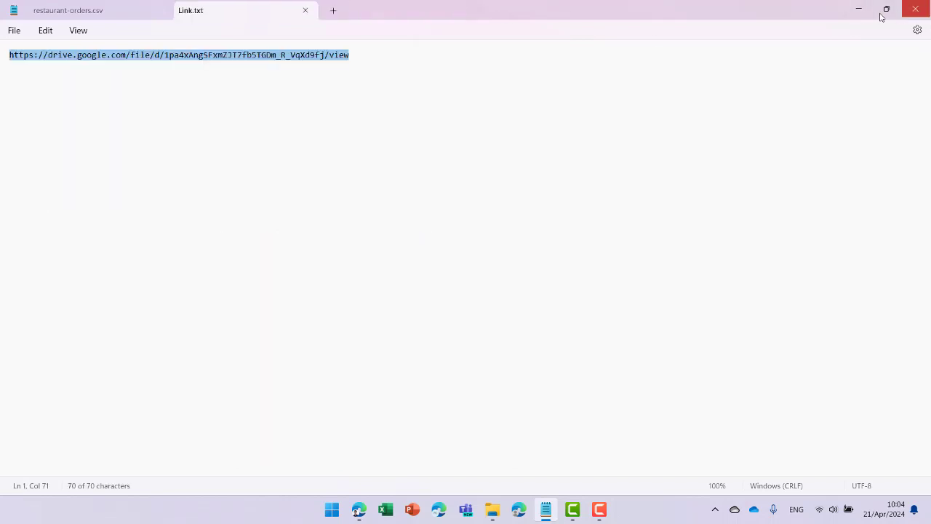
click(859, 9)
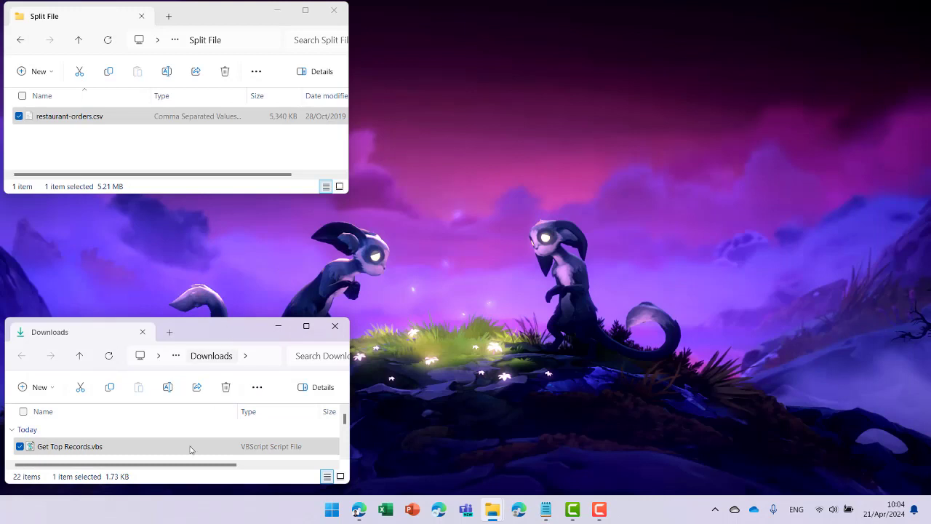
- Unblock Get Top Records.vbs in its file properties and apply the change
click(104, 451)
right_click(89, 447)
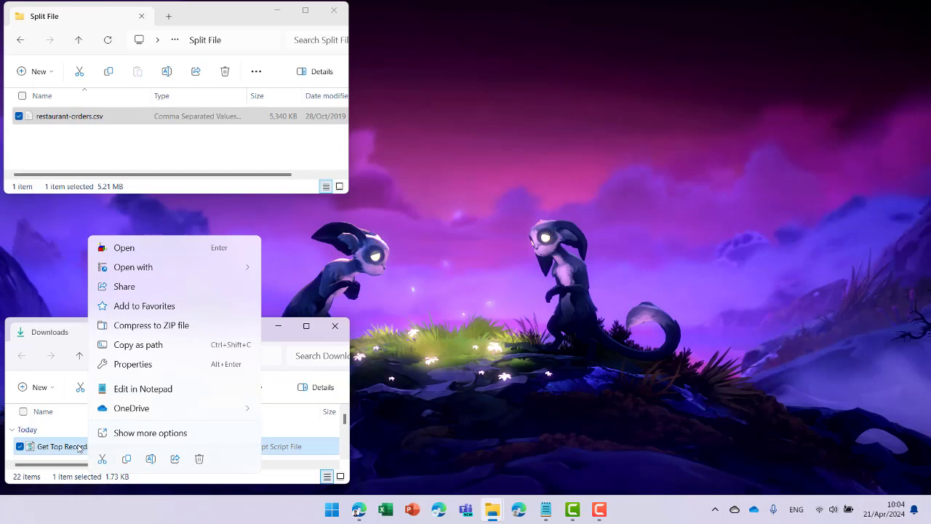
click(157, 366)
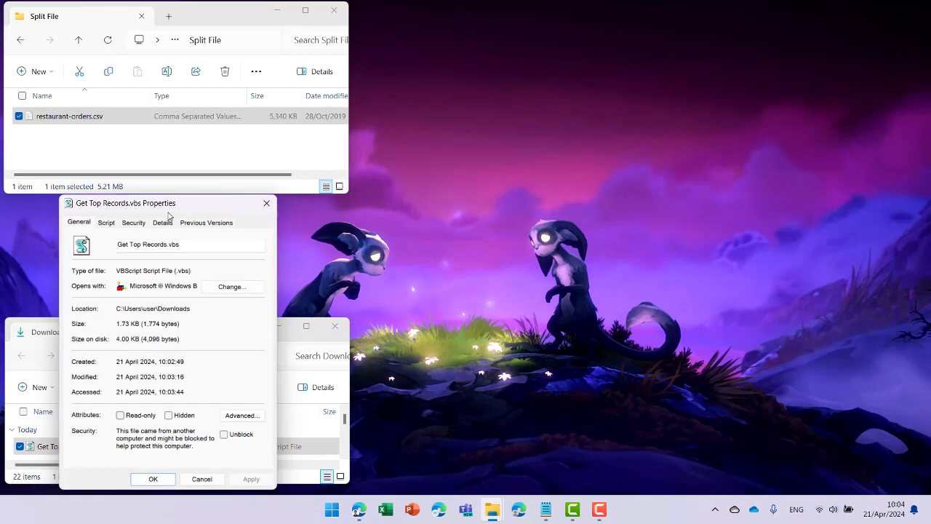
drag(181, 207, 411, 104)
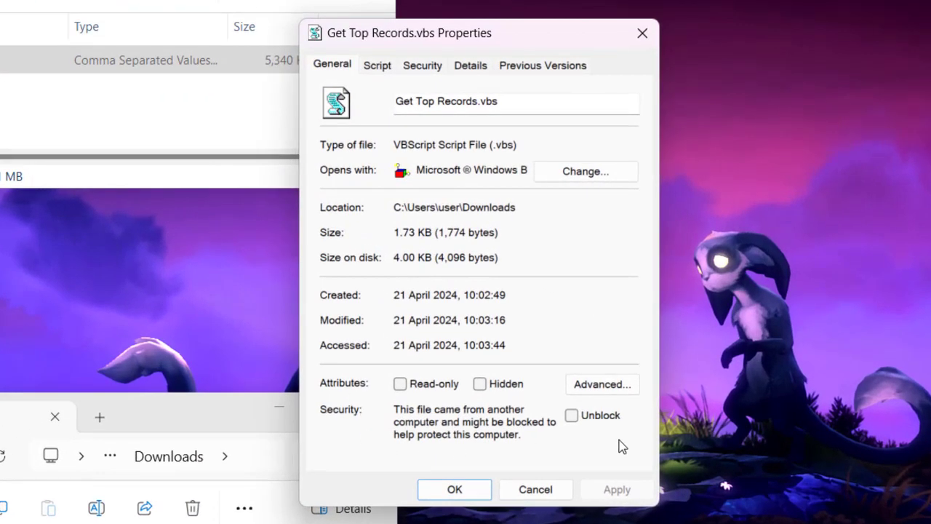
click(572, 416)
click(451, 490)
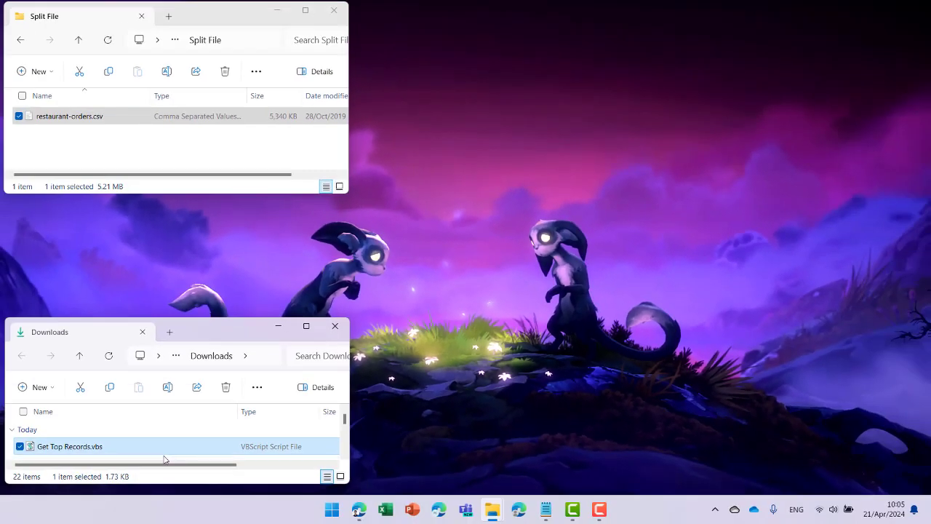
- Run Get Top Records.vbs and choose restaurant-orders.csv in the Split File folder as the source file
double_click(86, 452)
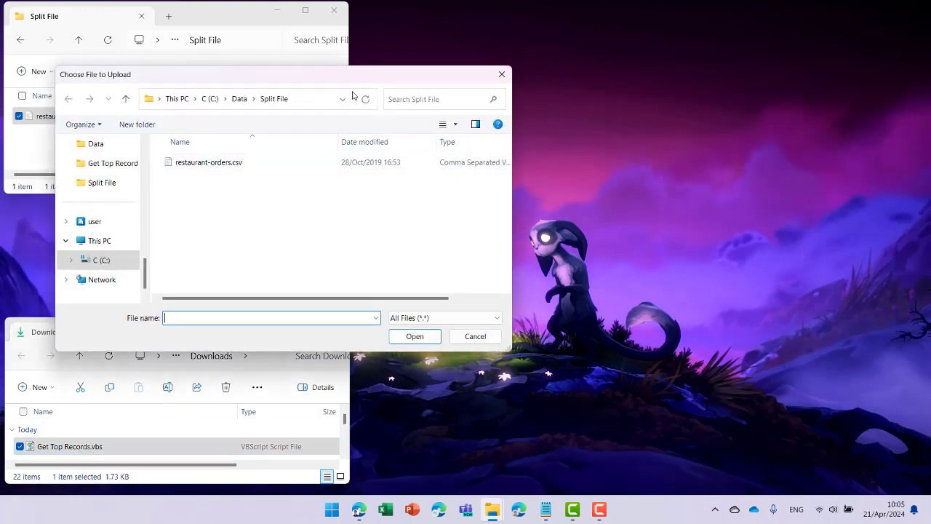
drag(357, 77, 660, 87)
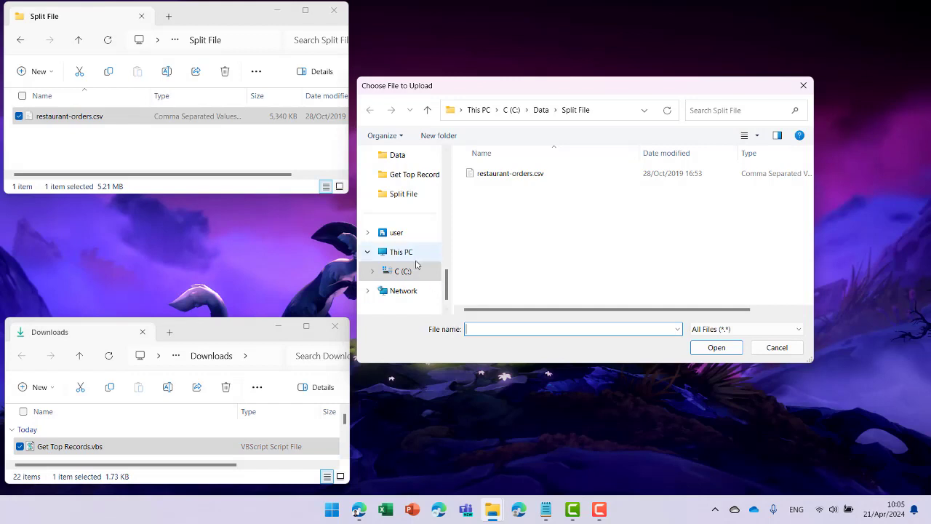
click(478, 211)
click(494, 181)
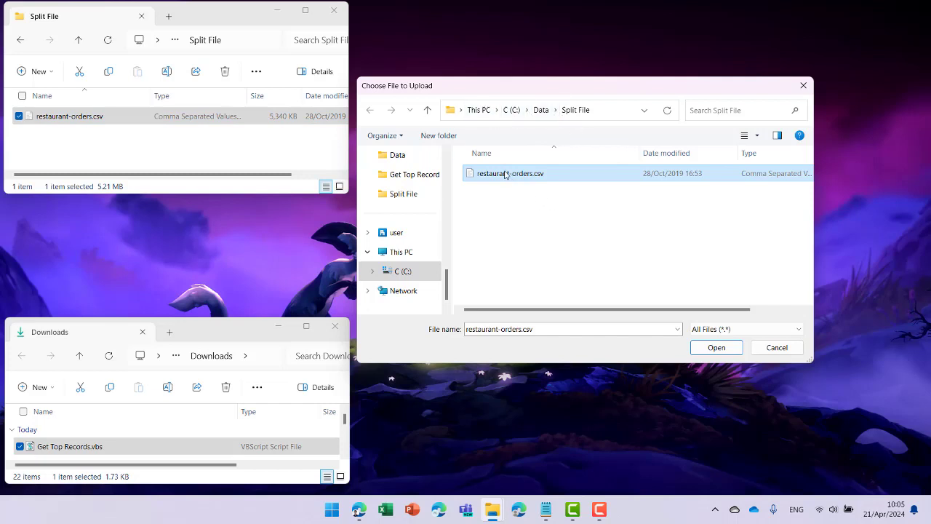
click(716, 348)
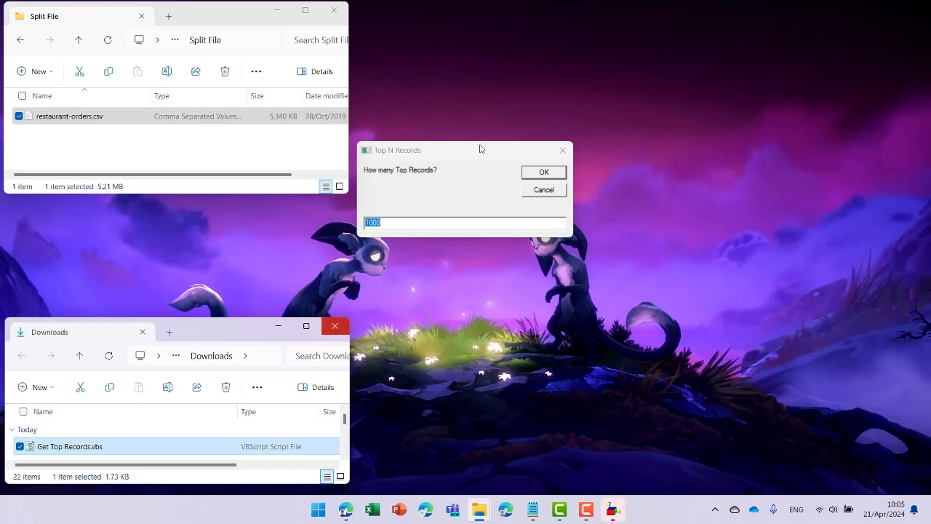
- Set the number of top records to 10, generate the extract, and dismiss the completion message
drag(480, 148, 502, 163)
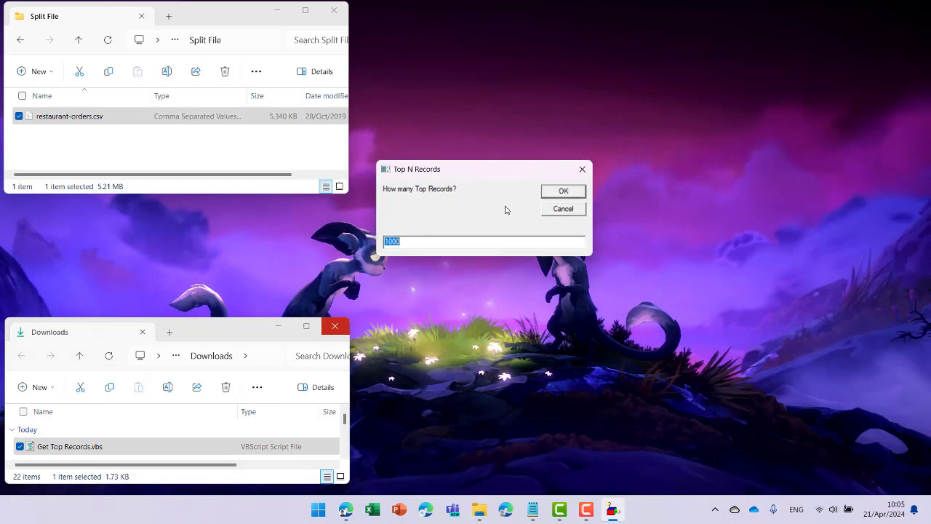
mouse_move(614, 514)
mouse_move(473, 175)
mouse_down()
mouse_move(470, 207)
mouse_move(466, 188)
mouse_up()
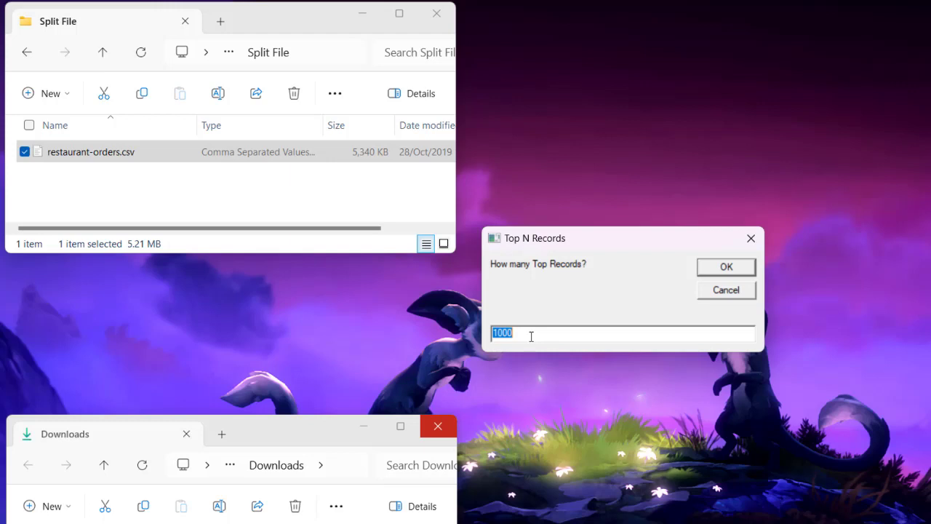
click(531, 336)
key(BackSpace)
key(BackSpace)
click(718, 269)
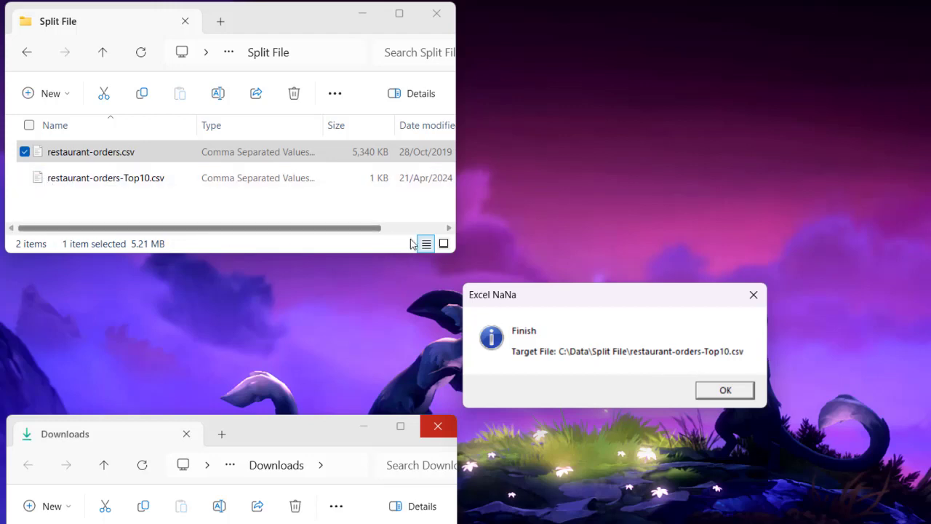
drag(586, 311, 597, 170)
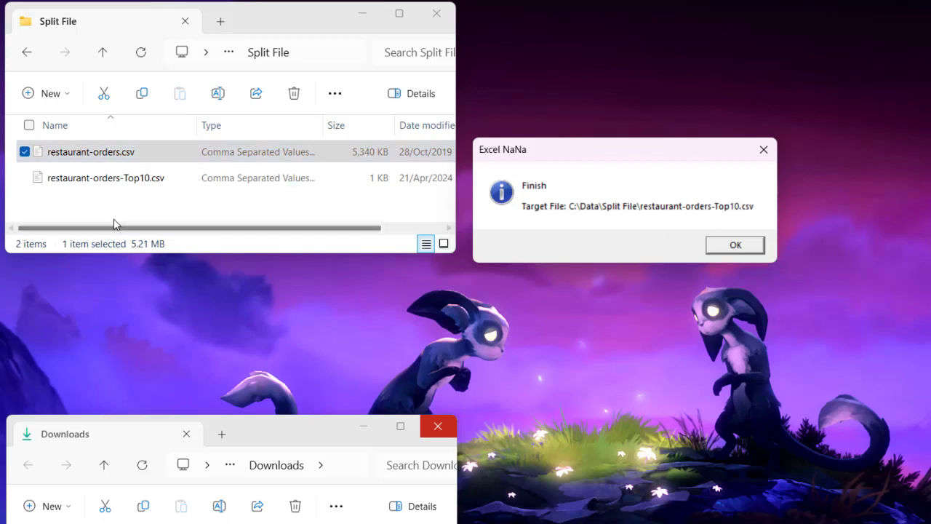
click(733, 246)
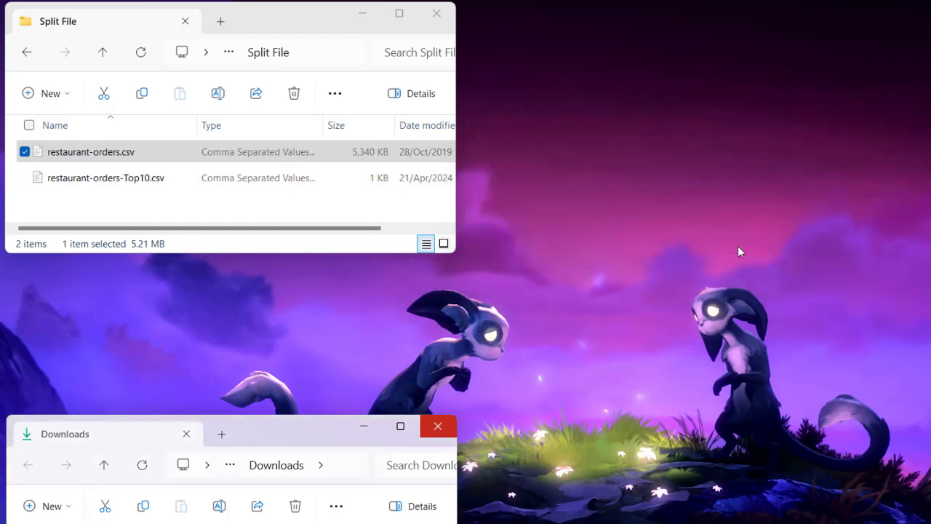
- Open restaurant-orders-Top10.csv from the Split File folder in Notepad
click(150, 182)
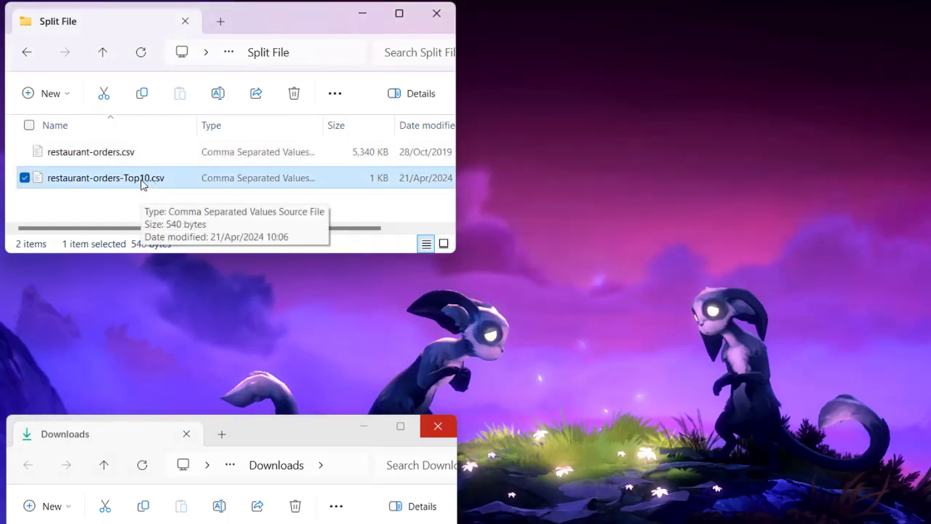
double_click(143, 182)
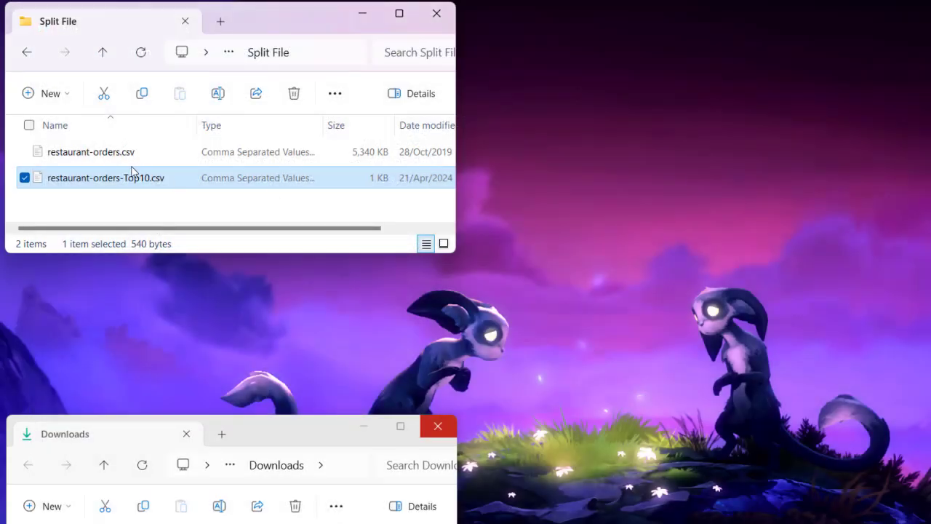
right_click(83, 185)
mouse_move(198, 254)
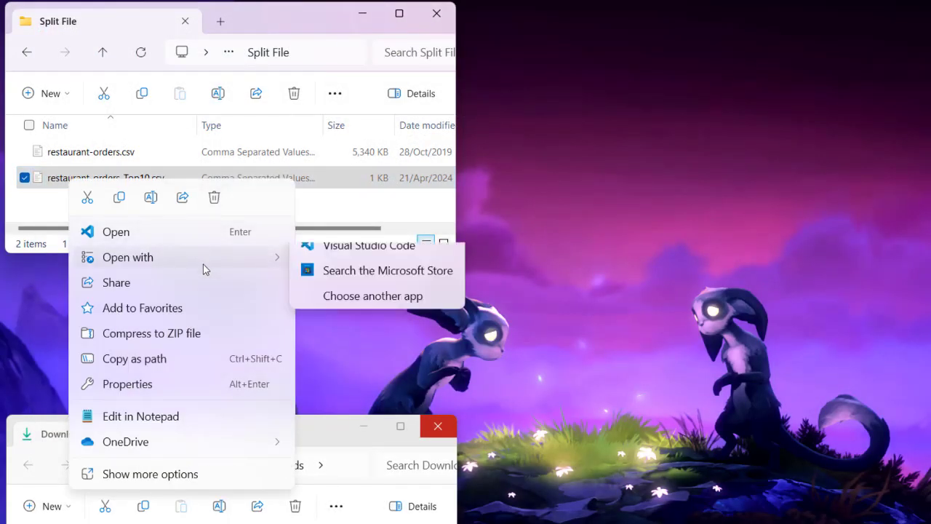
click(427, 284)
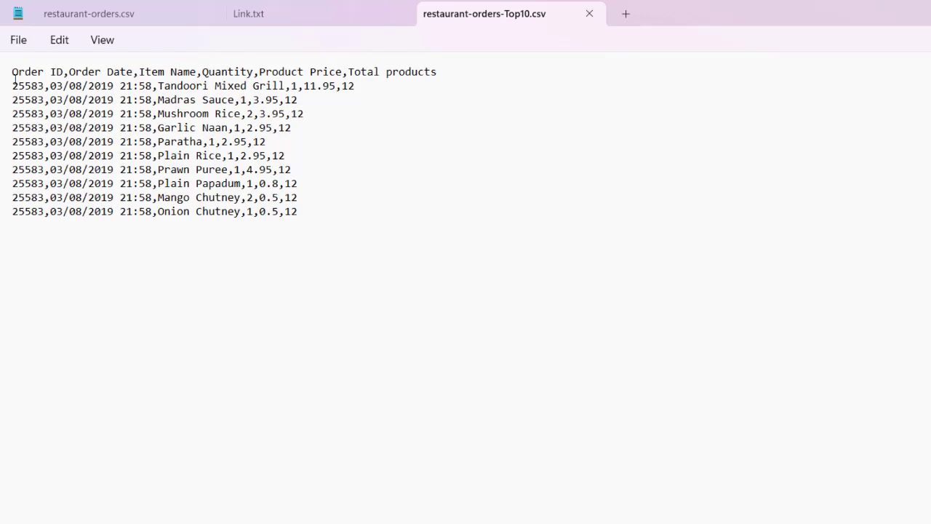
- Examine the header row and the data records in restaurant-orders-Top10.csv, close the file, and minimize Notepad
click(334, 216)
drag(472, 74, 3, 71)
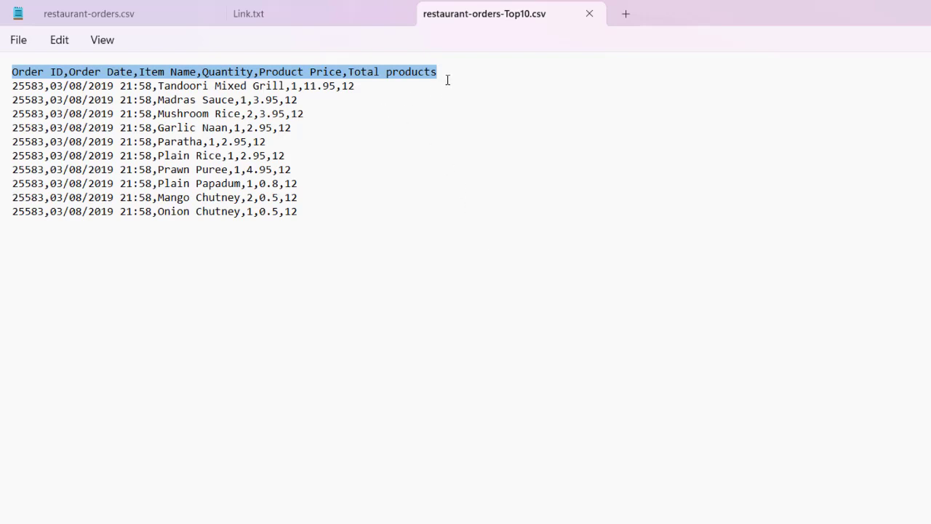
drag(447, 73, 3, 73)
click(458, 73)
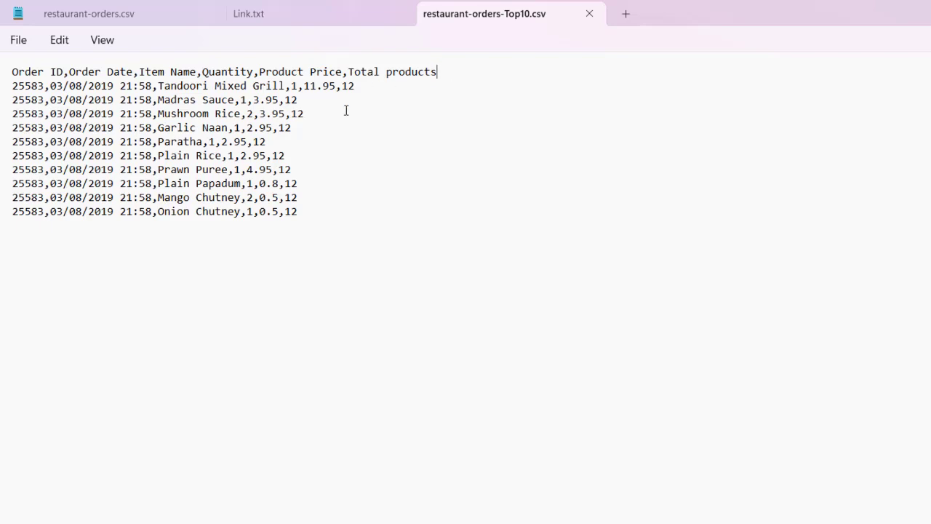
drag(300, 212, 7, 89)
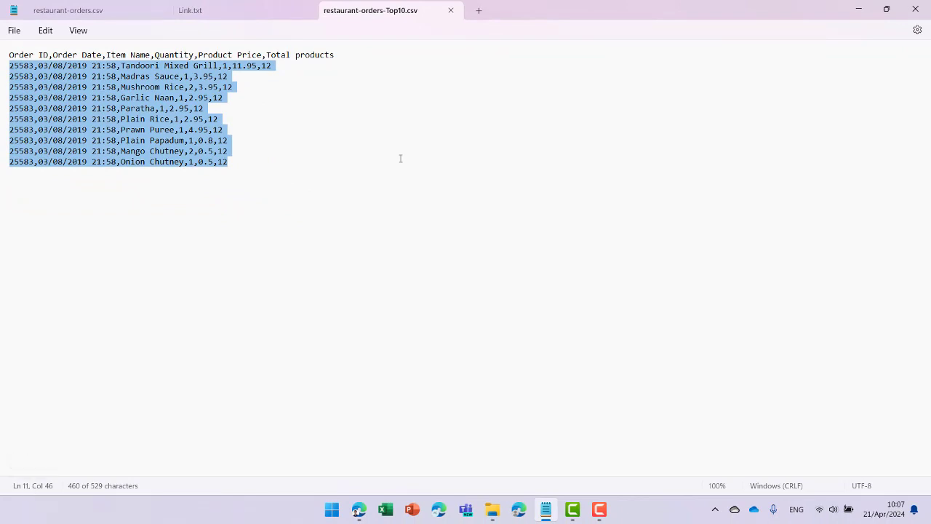
click(401, 160)
click(452, 11)
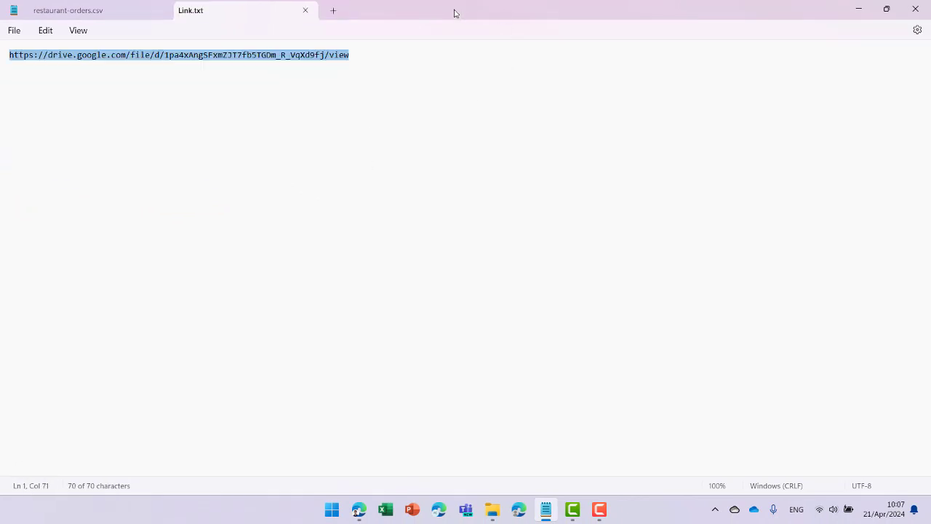
click(859, 9)
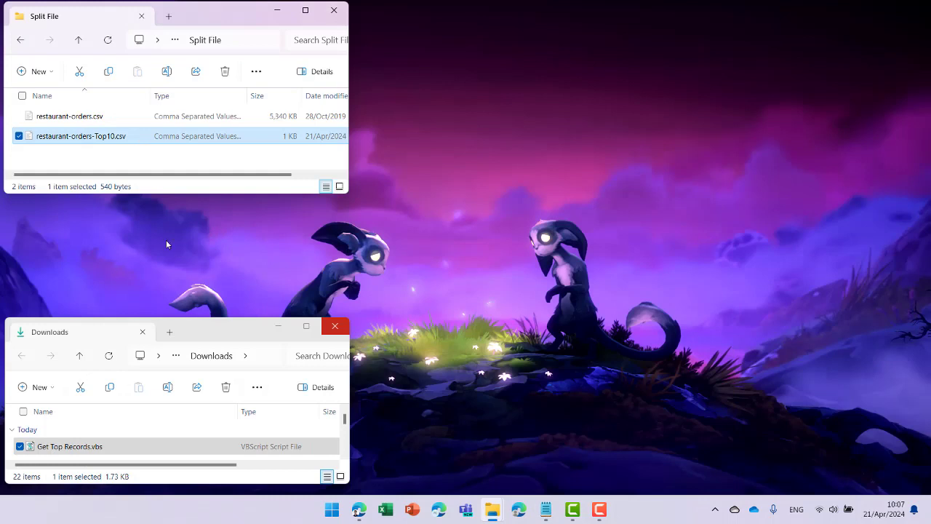
- Run Get Top Records.vbs on restaurant-orders.csv to extract the top 1000 records, and dismiss the completion message
click(105, 156)
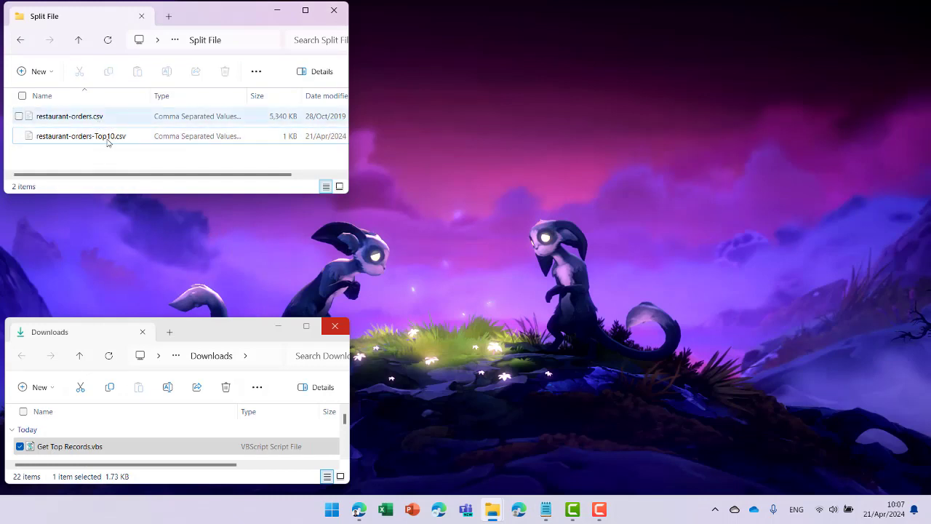
click(80, 447)
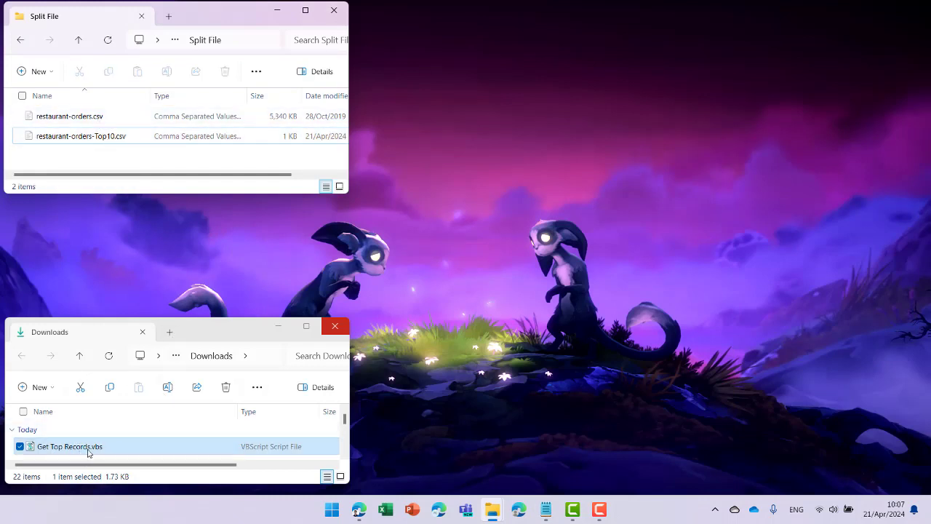
double_click(87, 452)
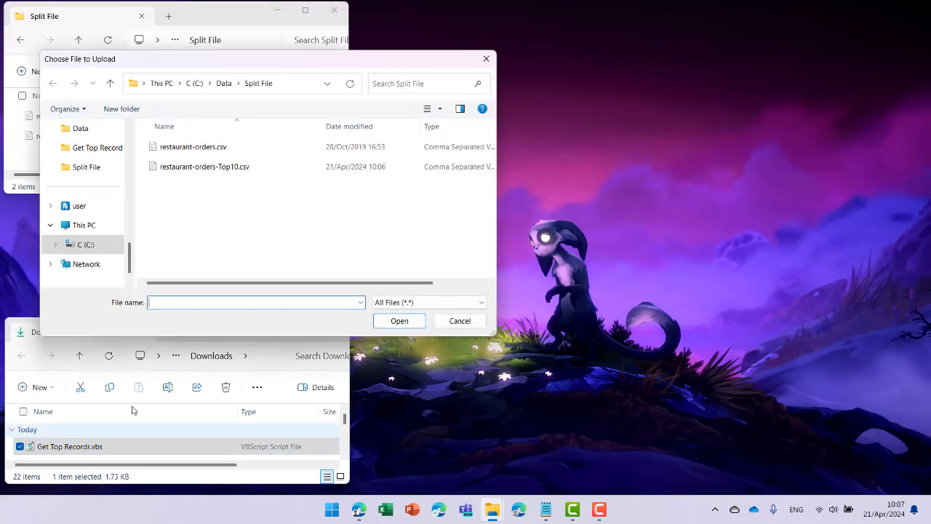
click(198, 148)
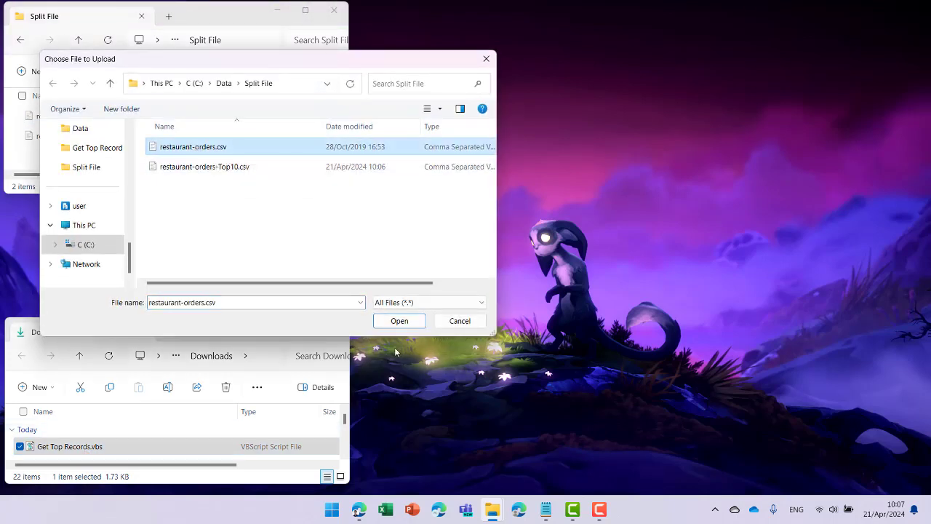
click(399, 321)
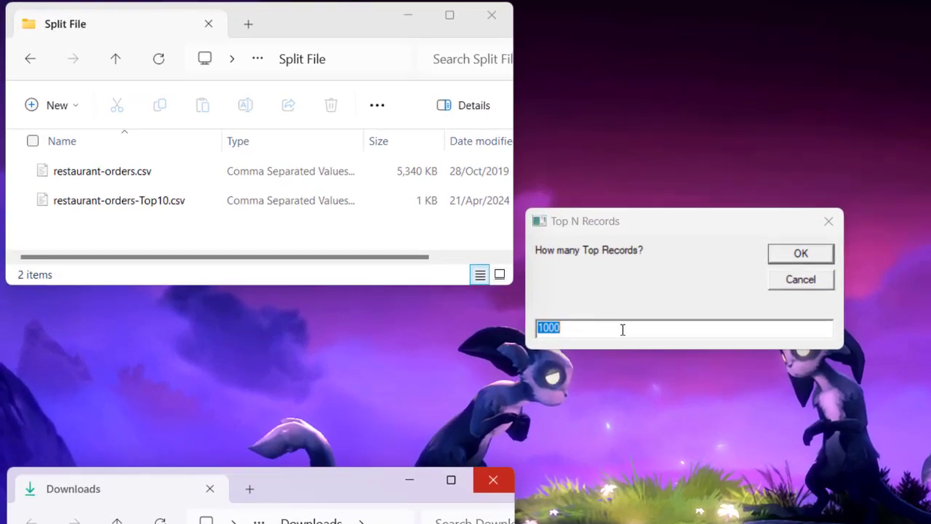
click(800, 255)
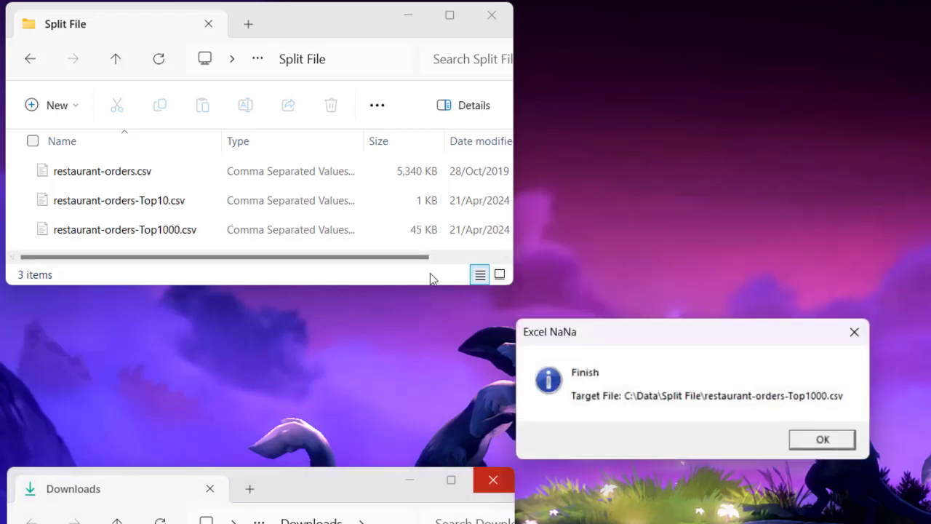
click(837, 440)
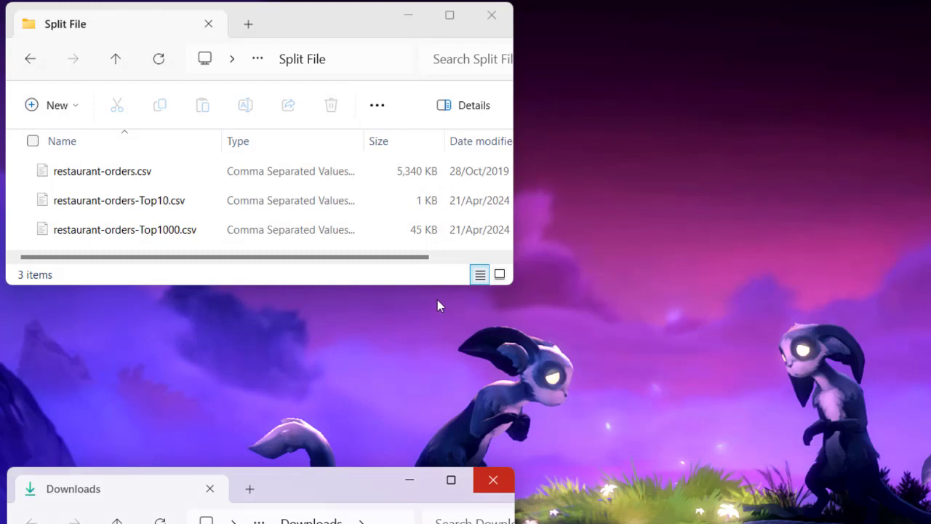
- Open restaurant-orders-Top1000.csv from the Split File folder in Notepad
right_click(175, 238)
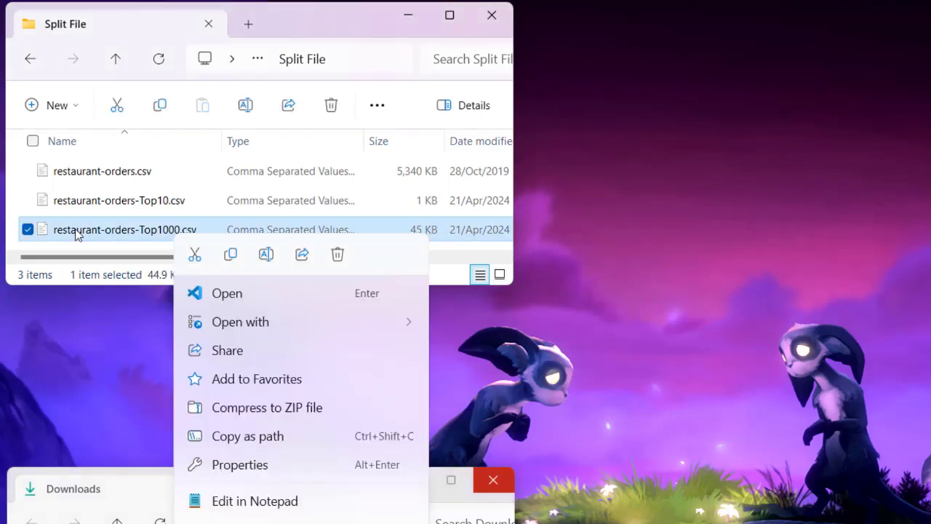
mouse_move(271, 327)
click(494, 349)
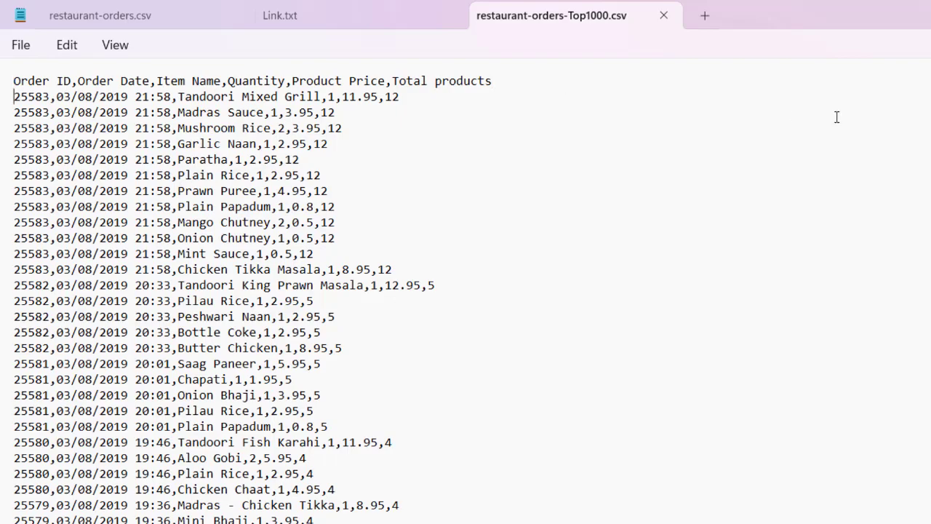
- Select the data records below the header through the end of the file to check their extent, and remove the blank last line
key(shift+Up)
key(shift+Down)
key(shift+Down)
key(shift+Down)
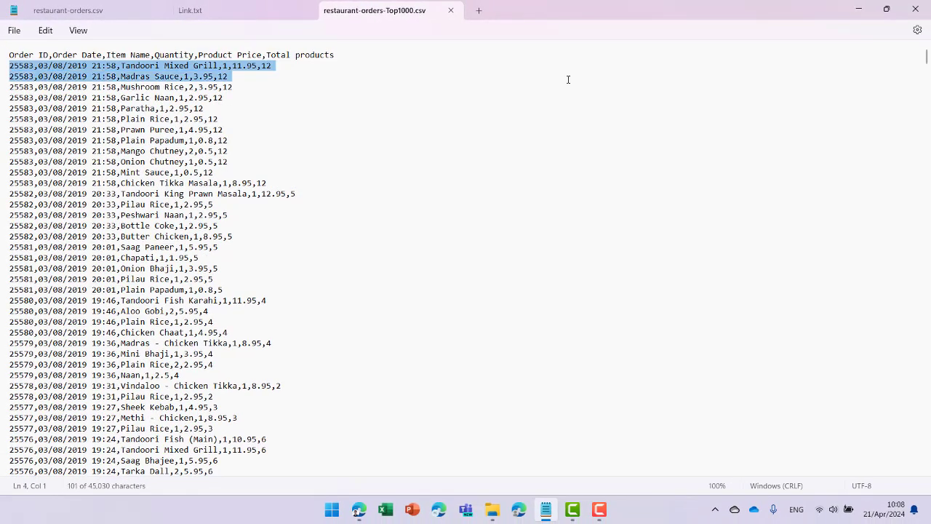
key(ctrl+shift+End)
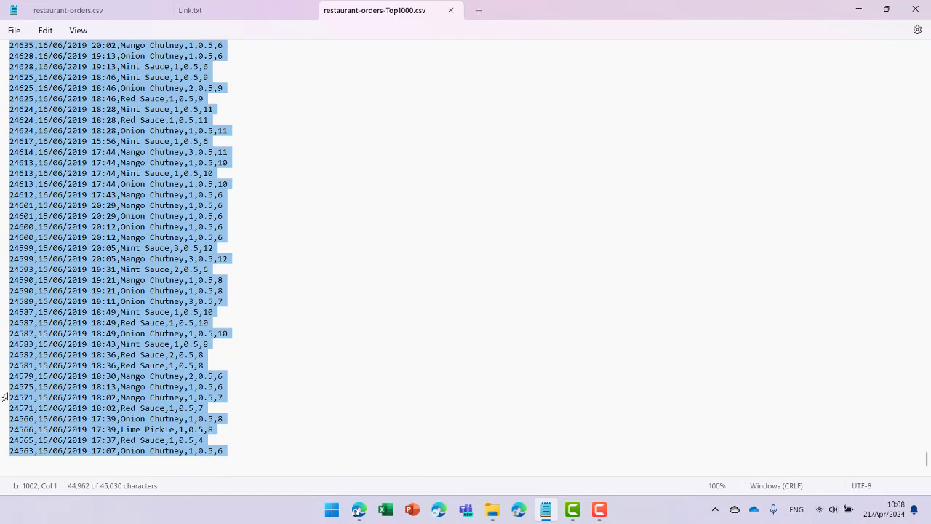
click(294, 463)
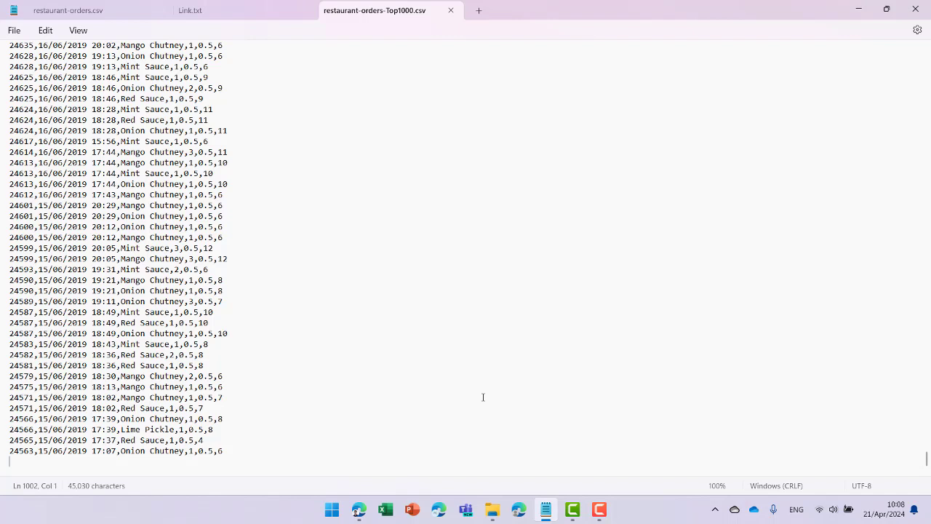
key(BackSpace)
- Select the header row of restaurant-orders-Top1000.csv to examine it, close the file without saving, and minimize Notepad
key(ctrl+Home)
key(shift+Down)
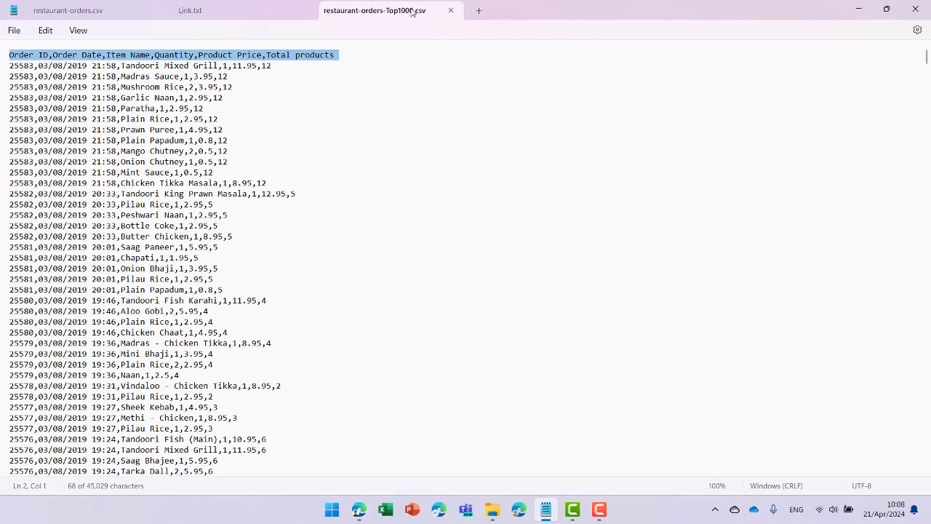
click(450, 11)
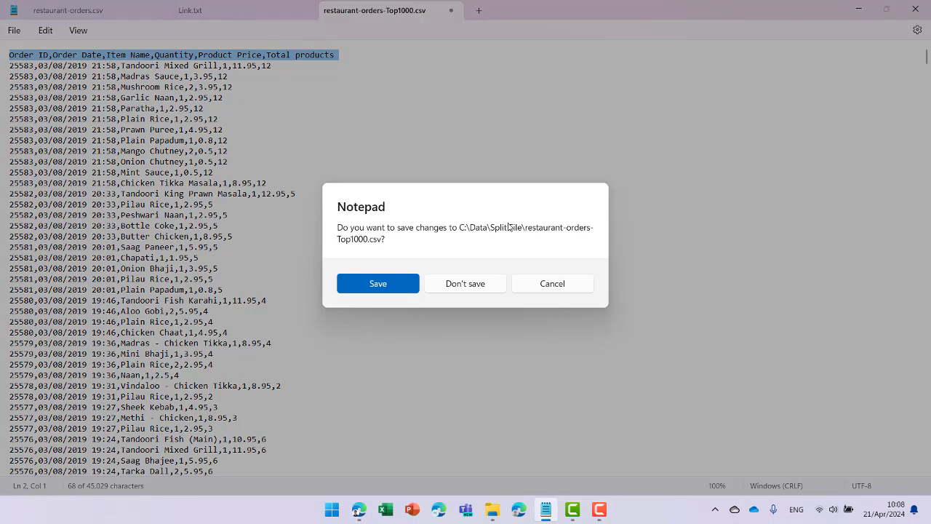
click(481, 288)
click(854, 10)
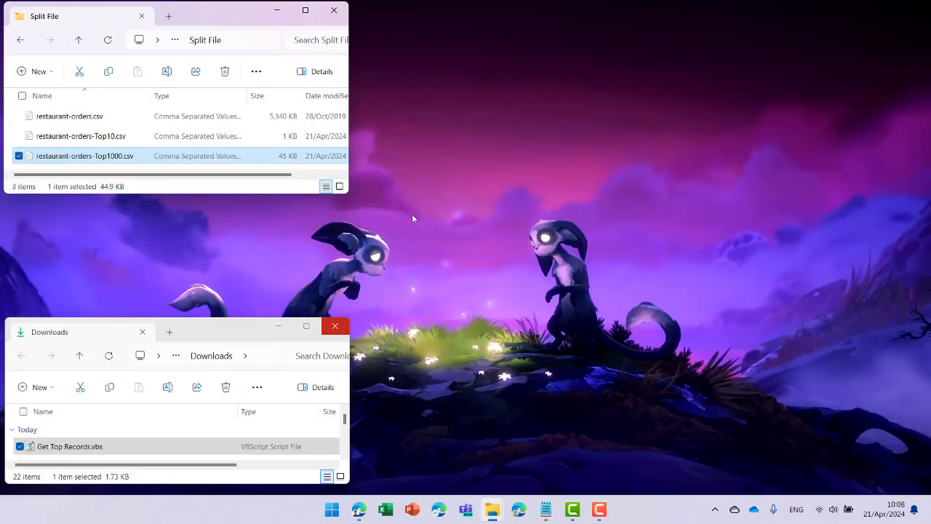
- Compare the file size of restaurant-orders-Top10.csv with that of the original restaurant-orders.csv in the Split File folder
click(125, 136)
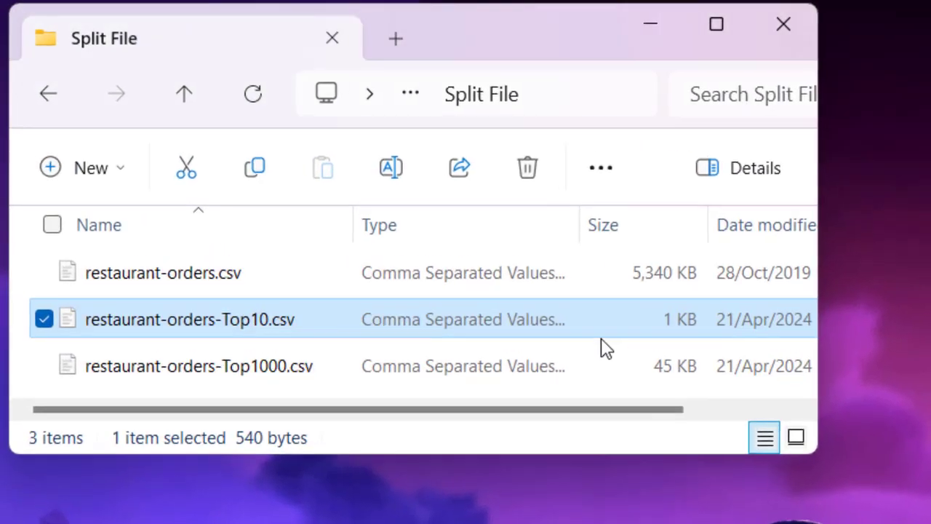
click(681, 279)
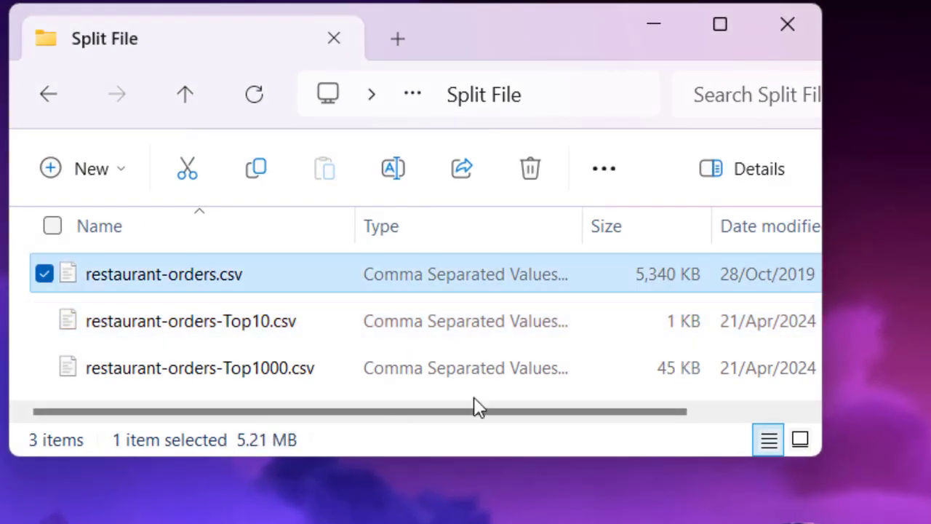
click(684, 333)
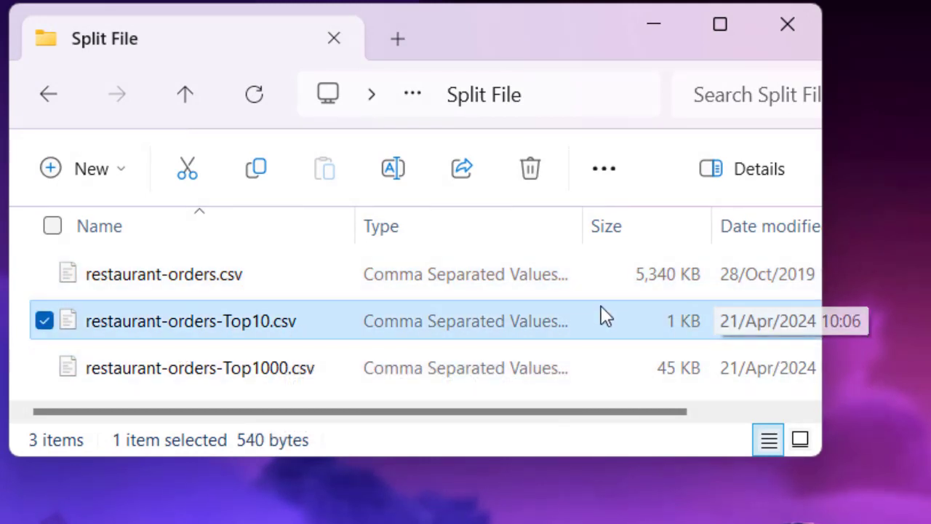
- Delete restaurant-orders-Top10.csv and restaurant-orders-Top1000.csv from the Split File folder
click(668, 379)
ctrl+click(654, 321)
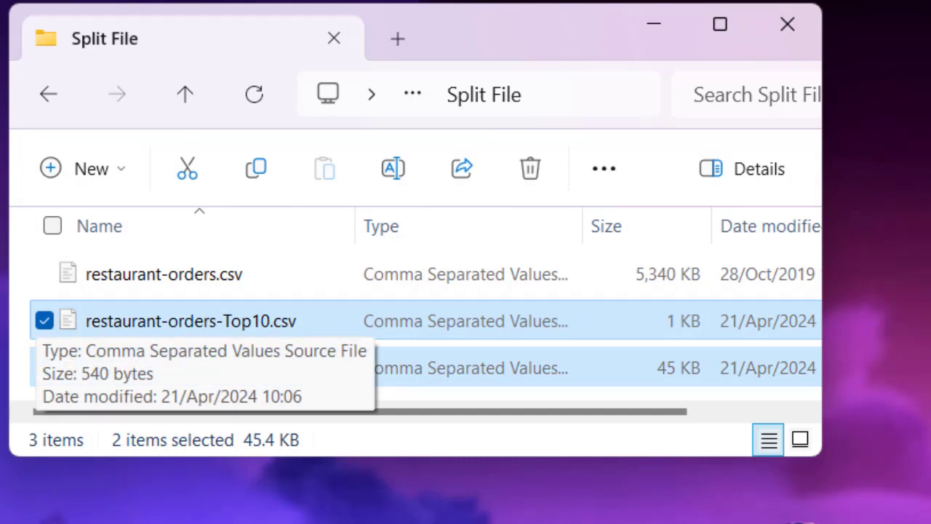
key(Delete)
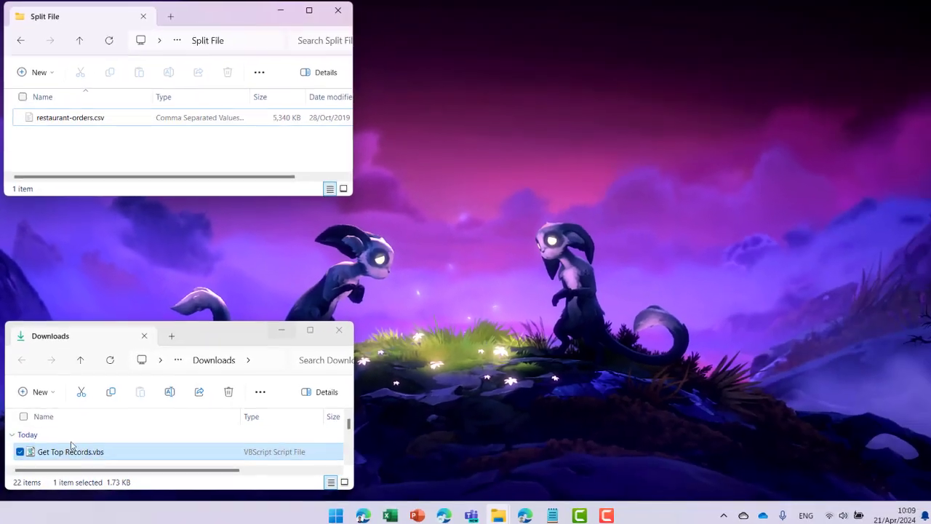
- Run Get Top Records.vbs again and choose restaurant-orders.csv in the Split File folder as the source file
double_click(90, 449)
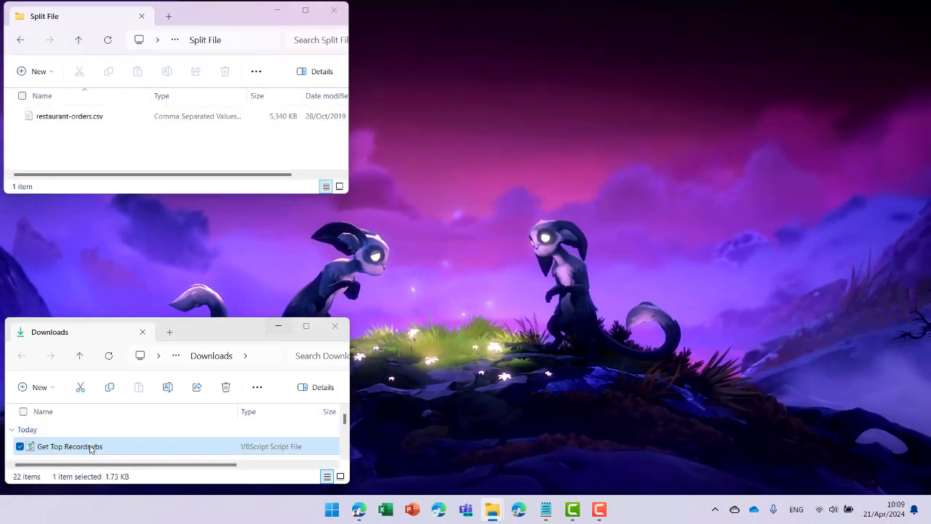
drag(363, 96, 508, 66)
click(382, 149)
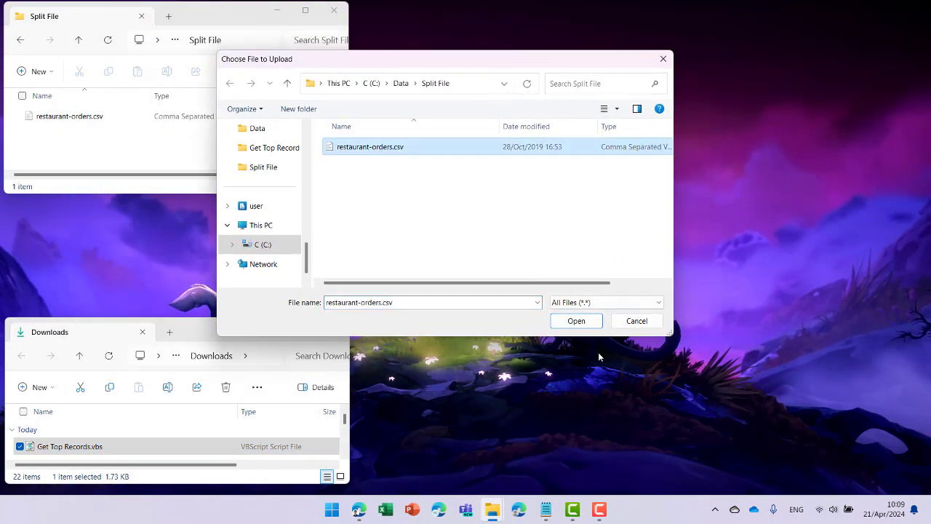
click(576, 321)
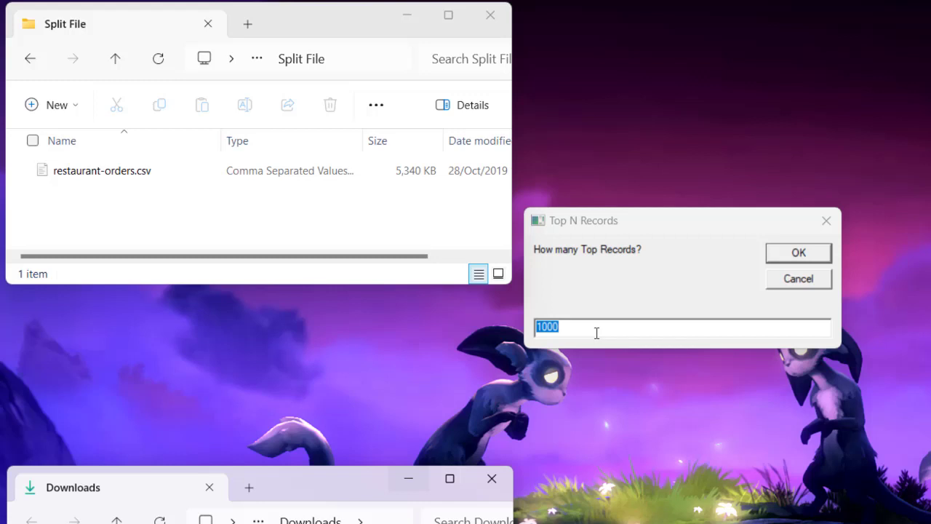
- Set the number of top records to 100000, generate the extract, and dismiss the completion message
click(597, 332)
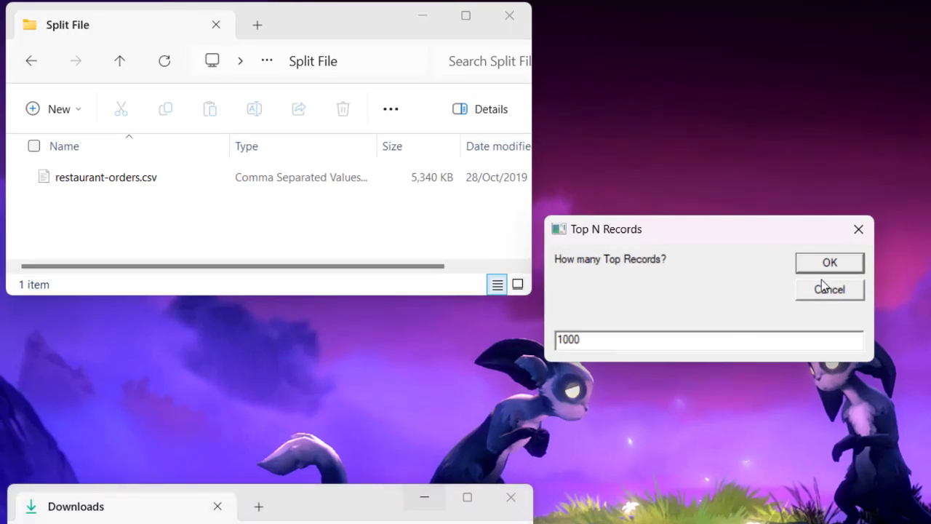
text(00)
click(834, 261)
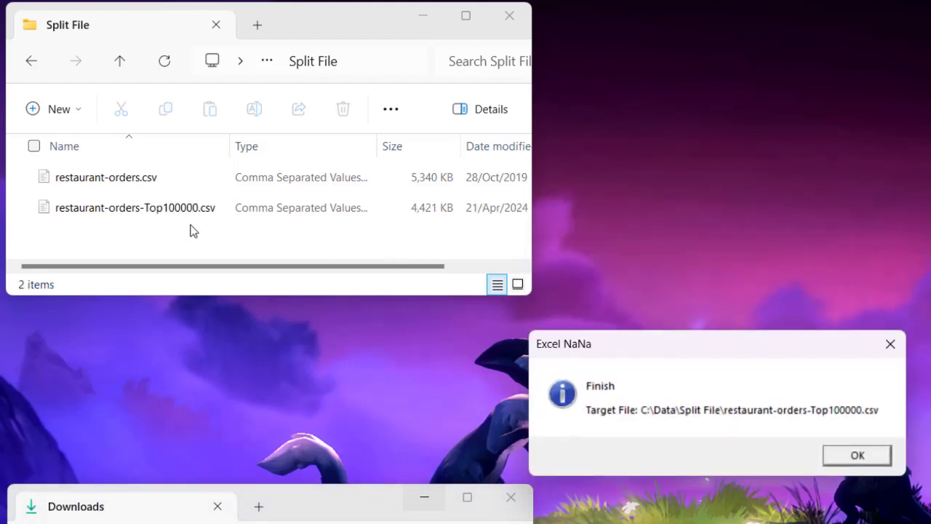
click(854, 455)
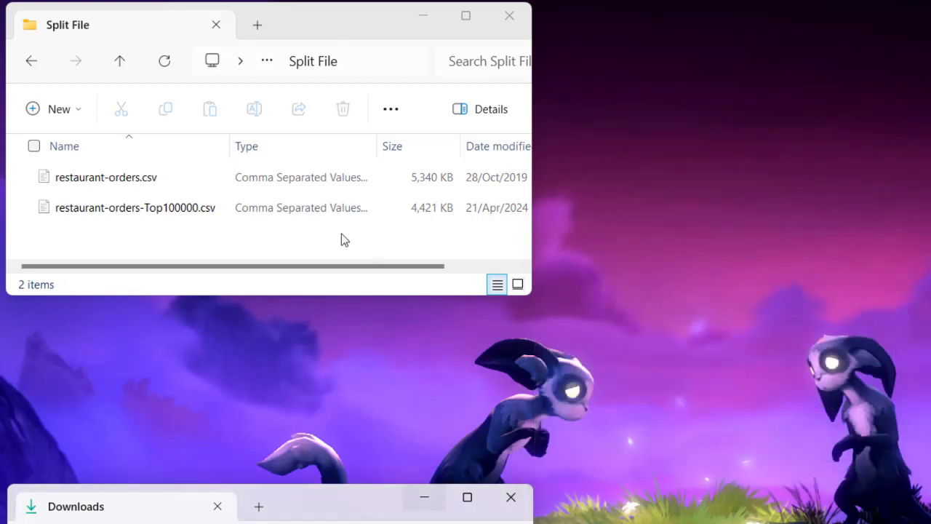
- Check the size details of restaurant-orders-Top100000.csv in the Split File folder
click(197, 219)
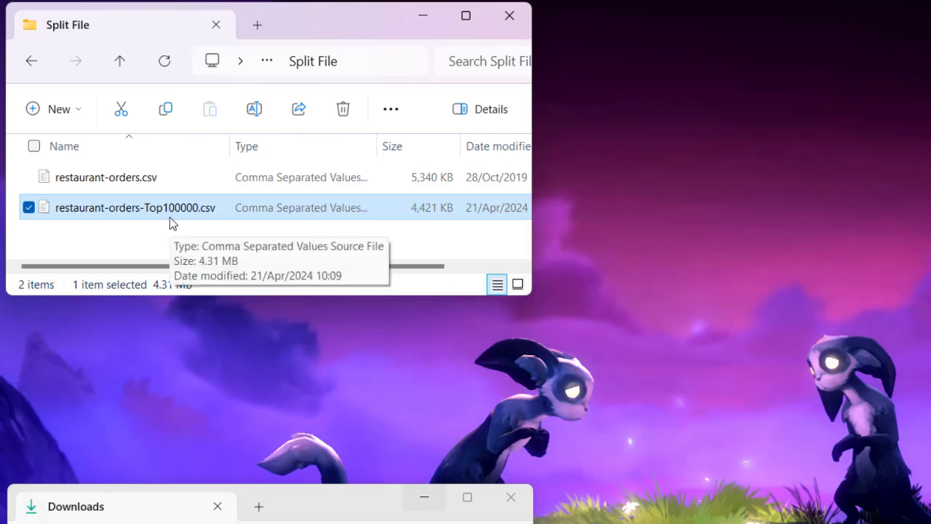
click(114, 244)
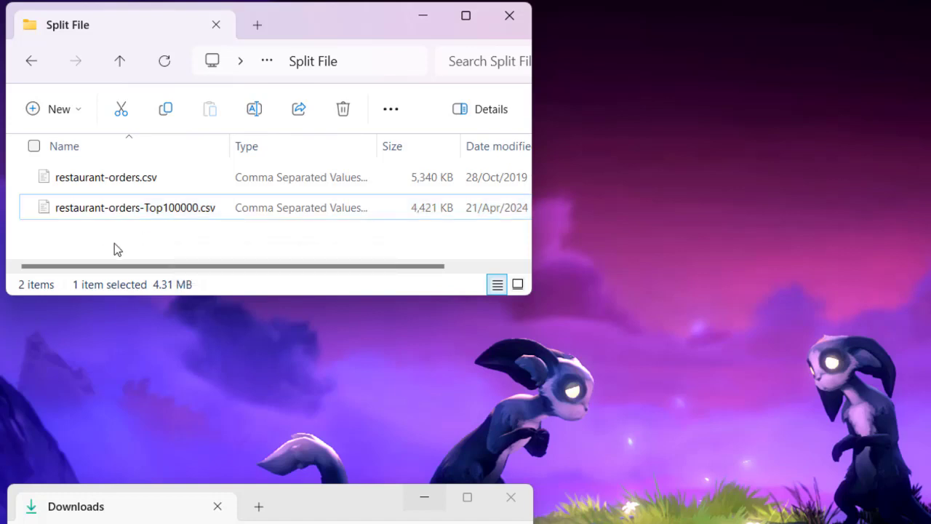